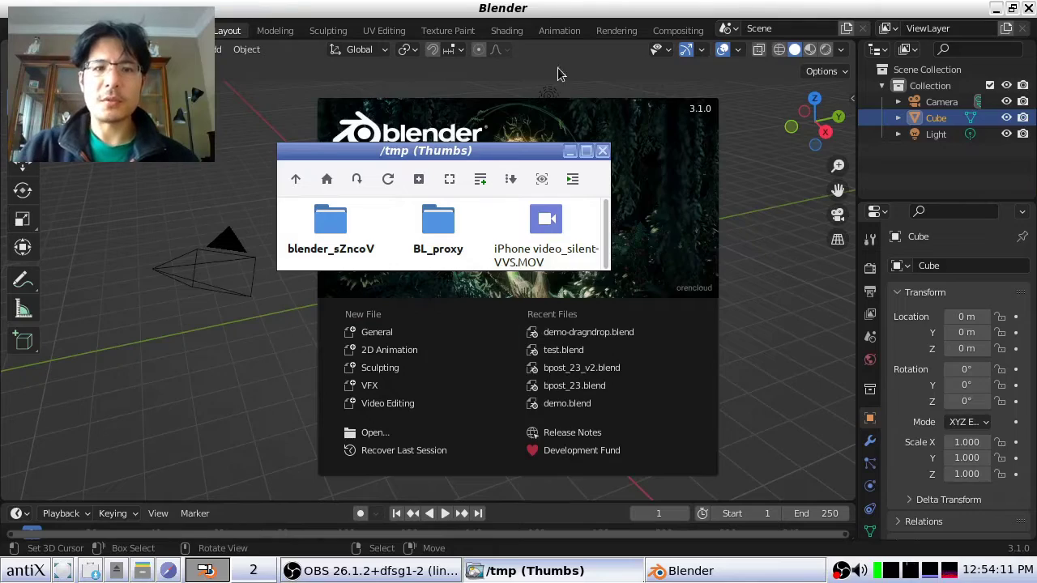
# Step: Play iPhone video_silent-VVS.MOV in mpv, with its window on the right side of the screen
pyautogui.doubleClick(547, 227)
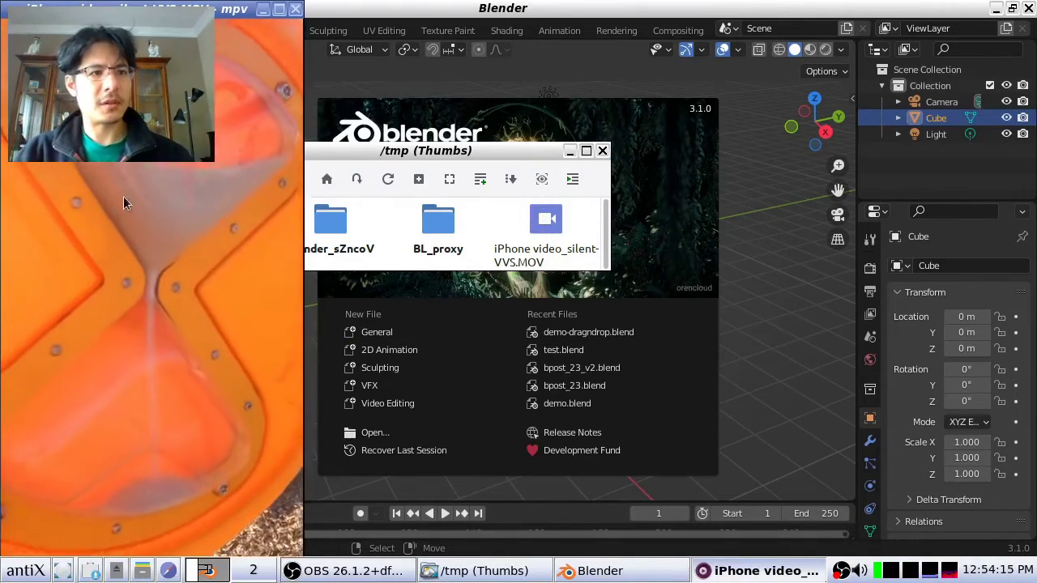
pyautogui.moveTo(141, 8); pyautogui.dragTo(876, 9)
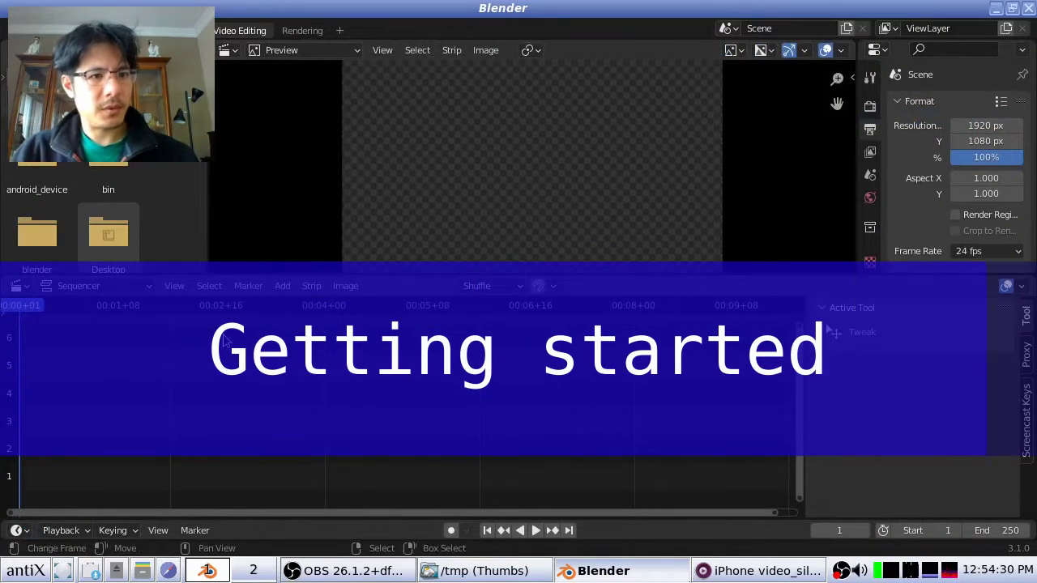
# Step: Add /tmp/iPhone video_silent-VVS.MOV to the sequencer as a movie strip
pyautogui.click(282, 285)
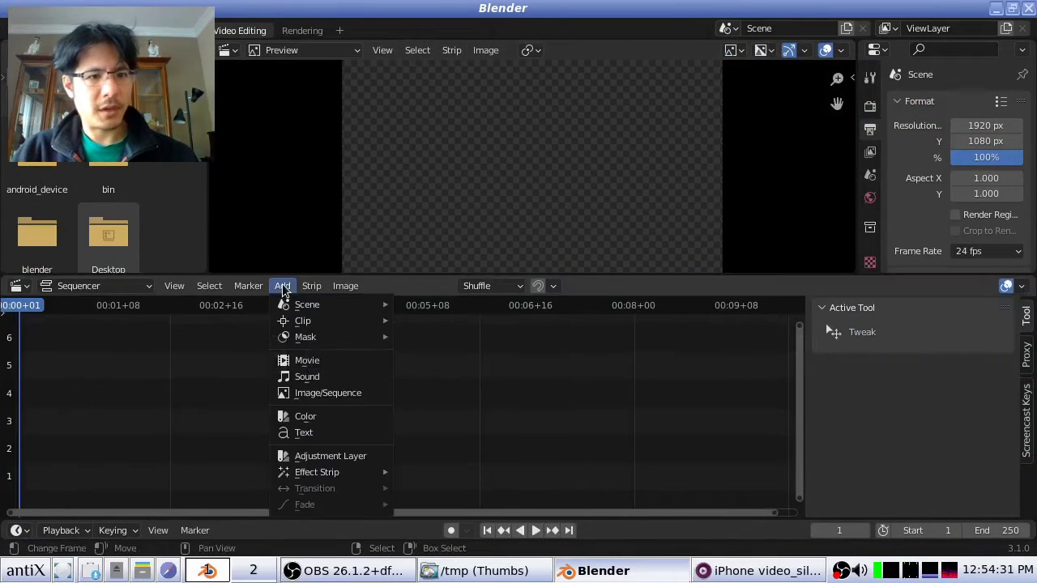
pyautogui.click(316, 360)
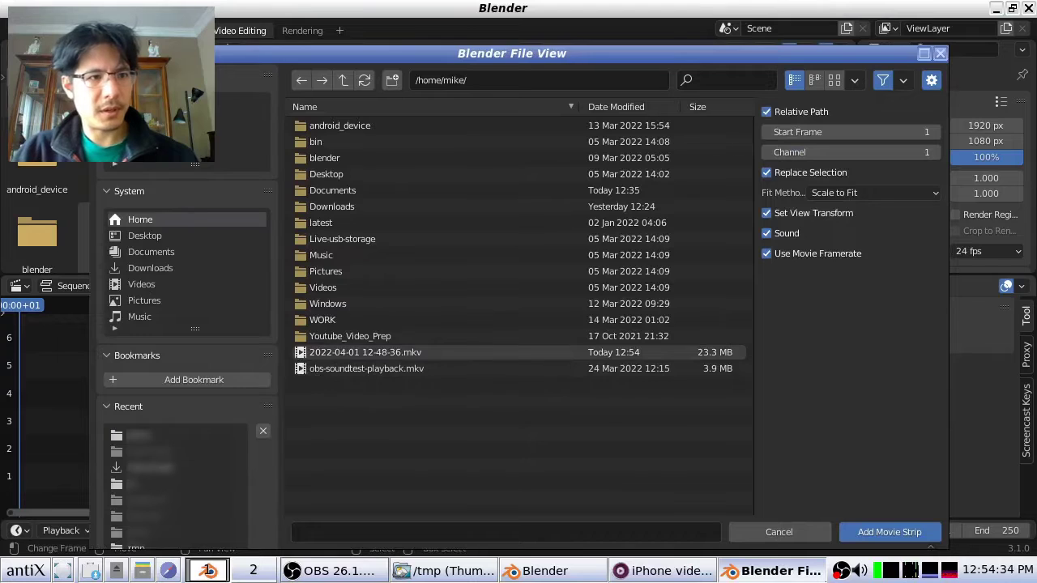
pyautogui.press('BackSpace')
pyautogui.press('BackSpace')
pyautogui.click(319, 435)
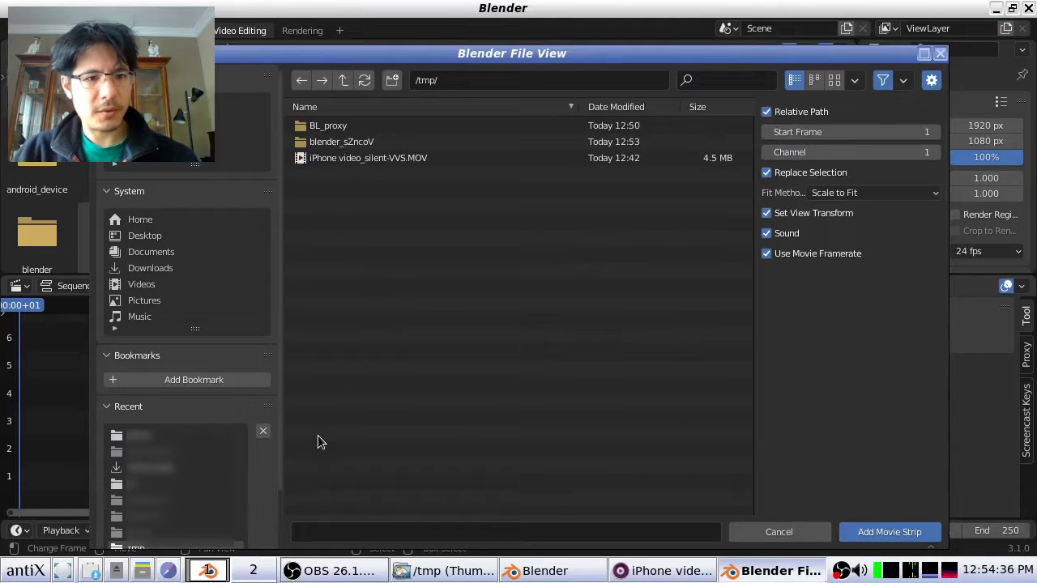
pyautogui.click(361, 160)
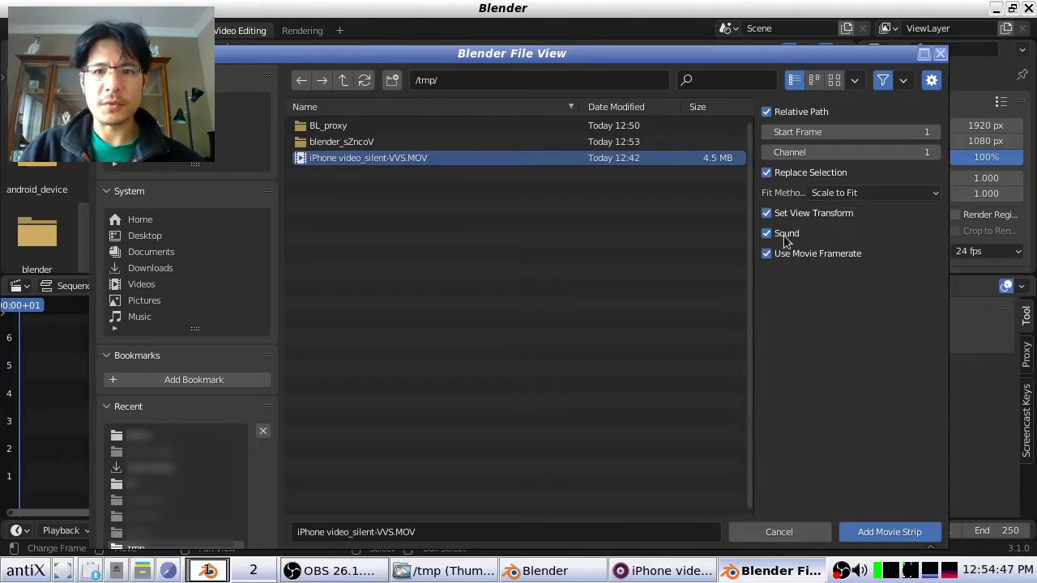
pyautogui.click(889, 533)
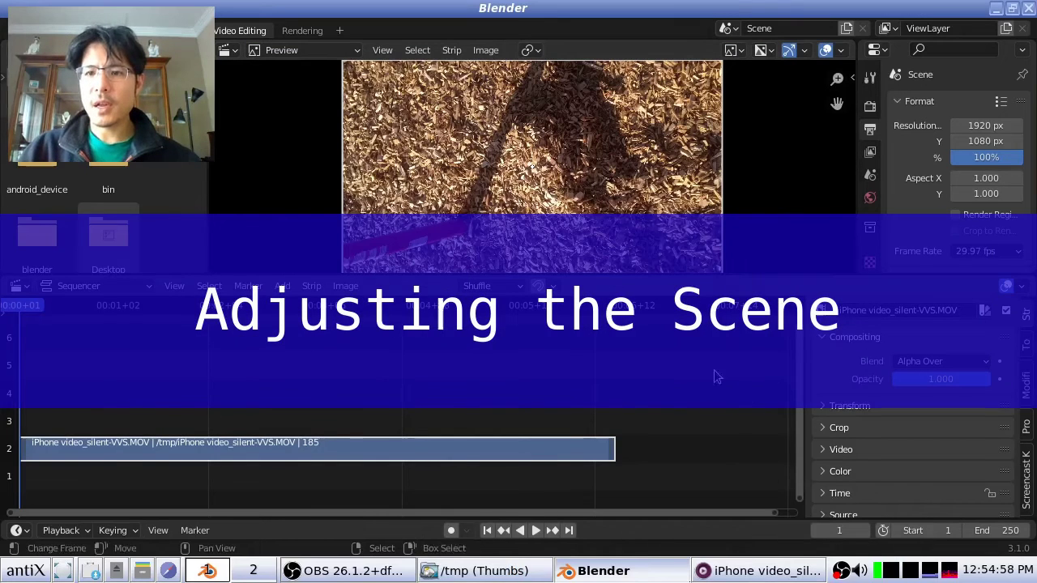
# Step: Expand the strip's Source panel to reveal its 1280×720 resolution at 29.97 fps
pyautogui.scroll(-1, 855, 417)
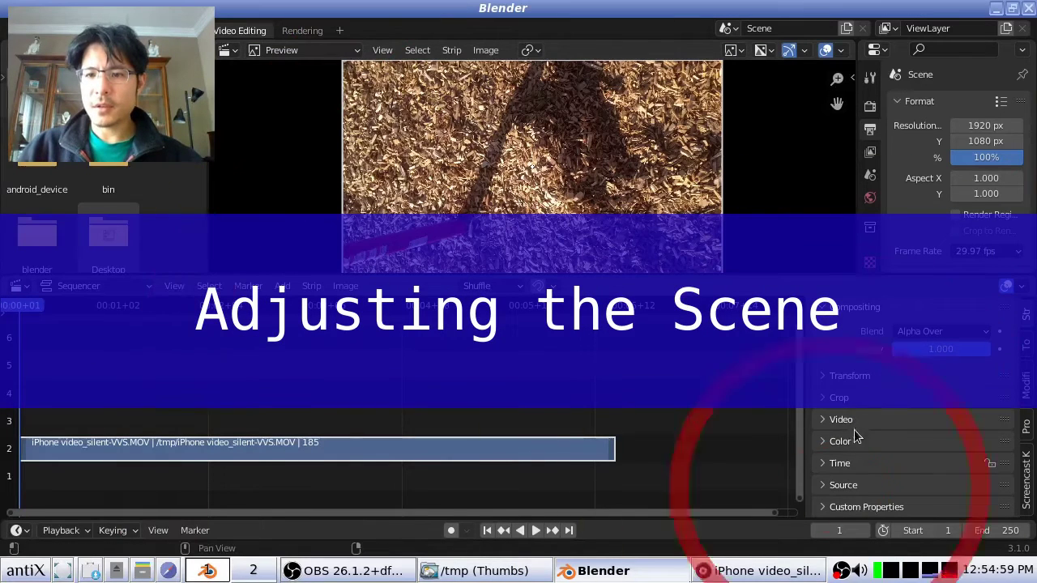
pyautogui.click(842, 485)
pyautogui.scroll(-4, 843, 486)
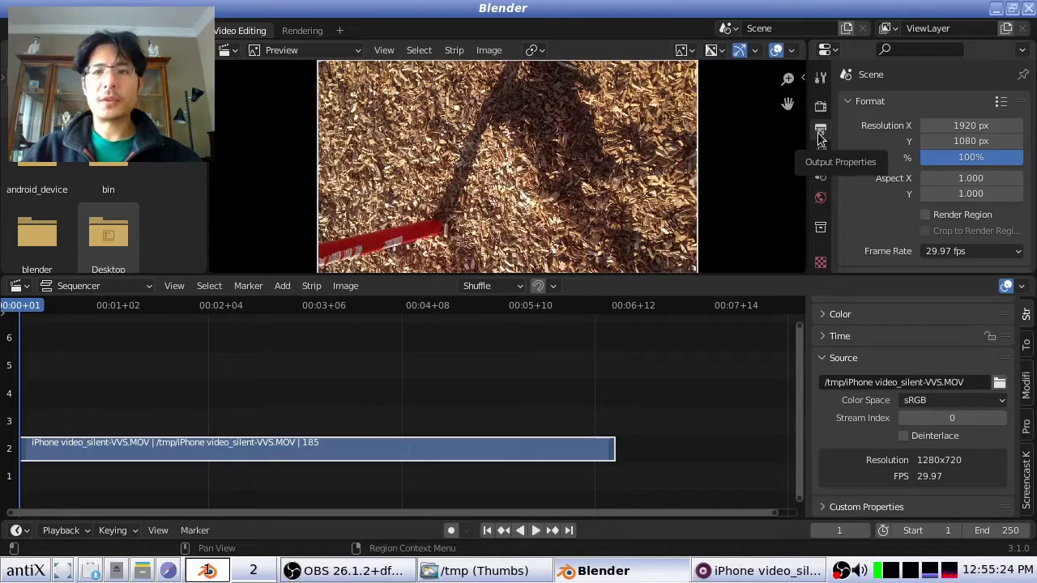
# Step: Widen the Properties editor and set the output Resolution X to 720 and Y to 1280
pyautogui.moveTo(809, 128); pyautogui.dragTo(759, 128)
pyautogui.click(952, 127)
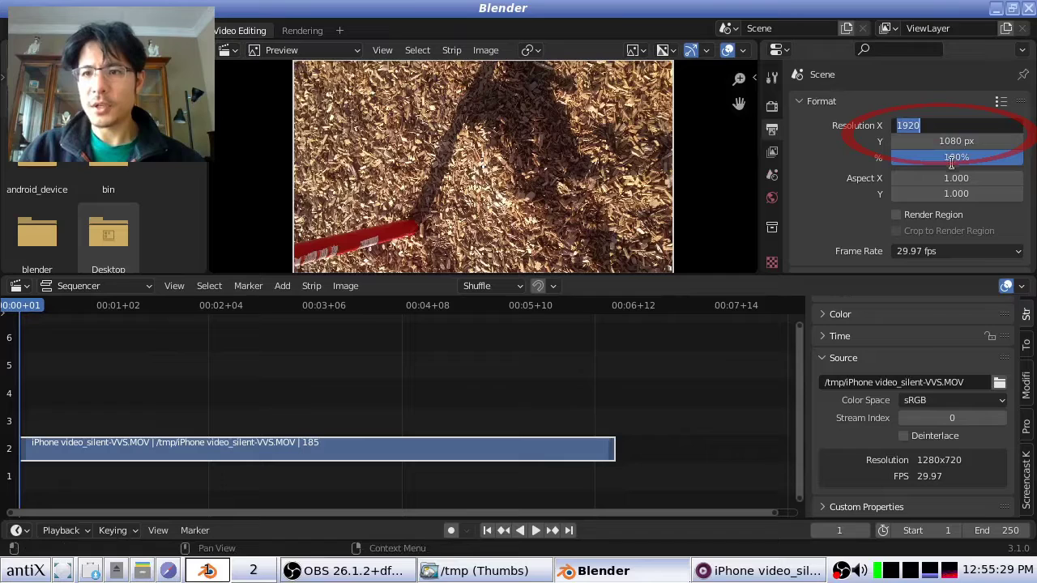
pyautogui.write('7')
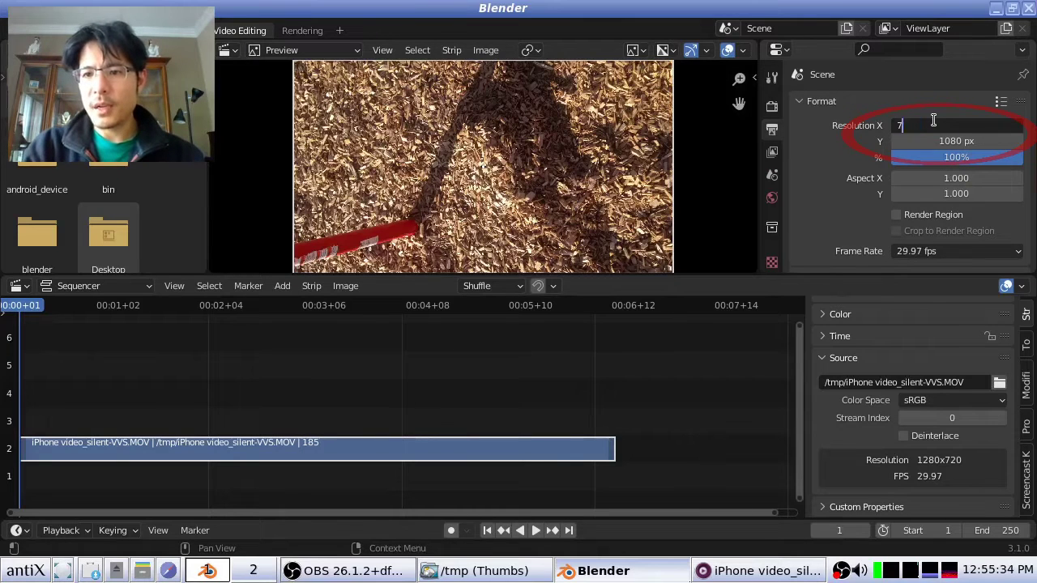
pyautogui.press('Tab')
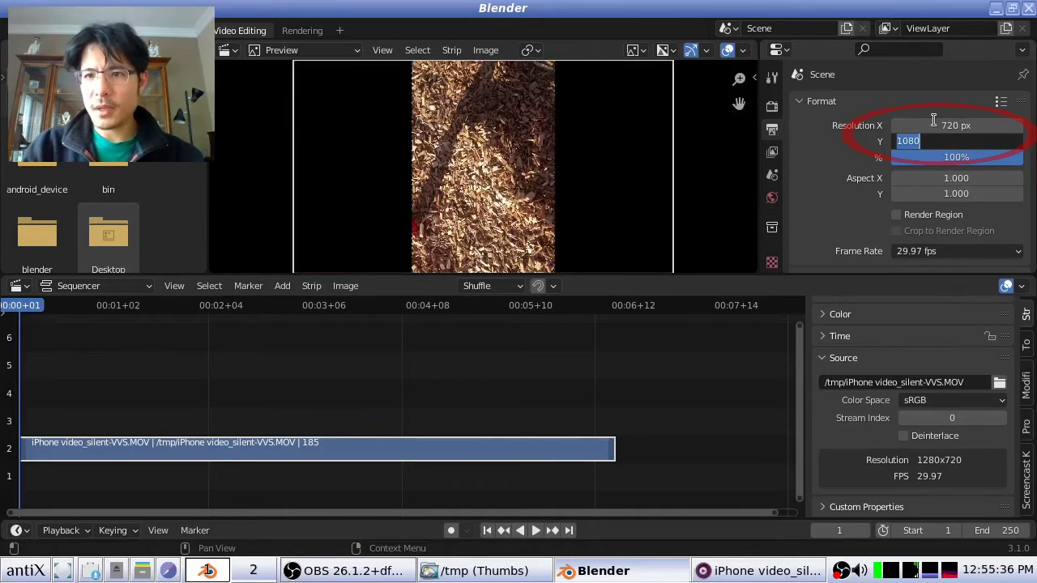
pyautogui.write('12')
pyautogui.press('Return')
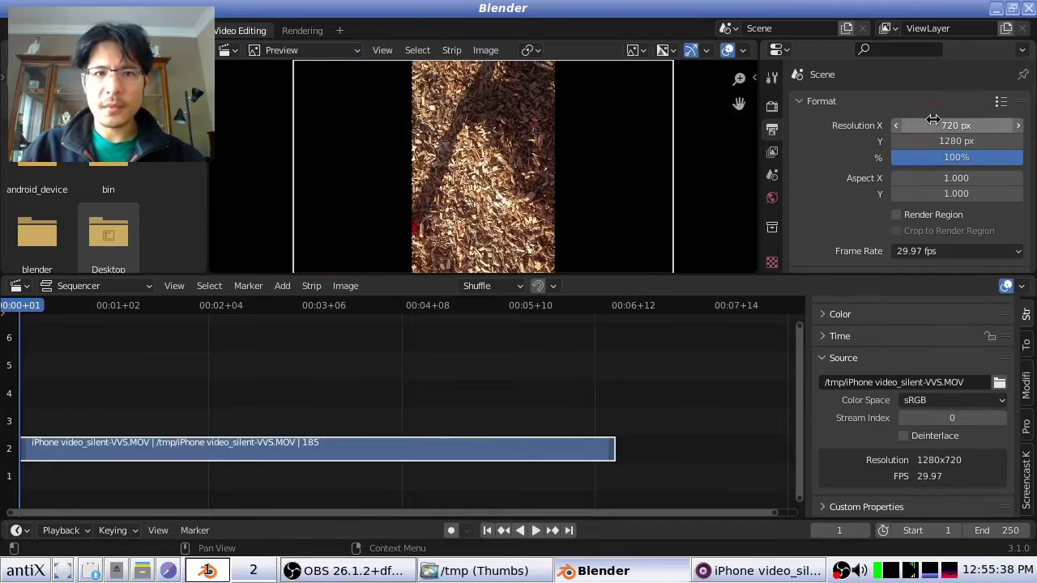
pyautogui.scroll(-1, 524, 136)
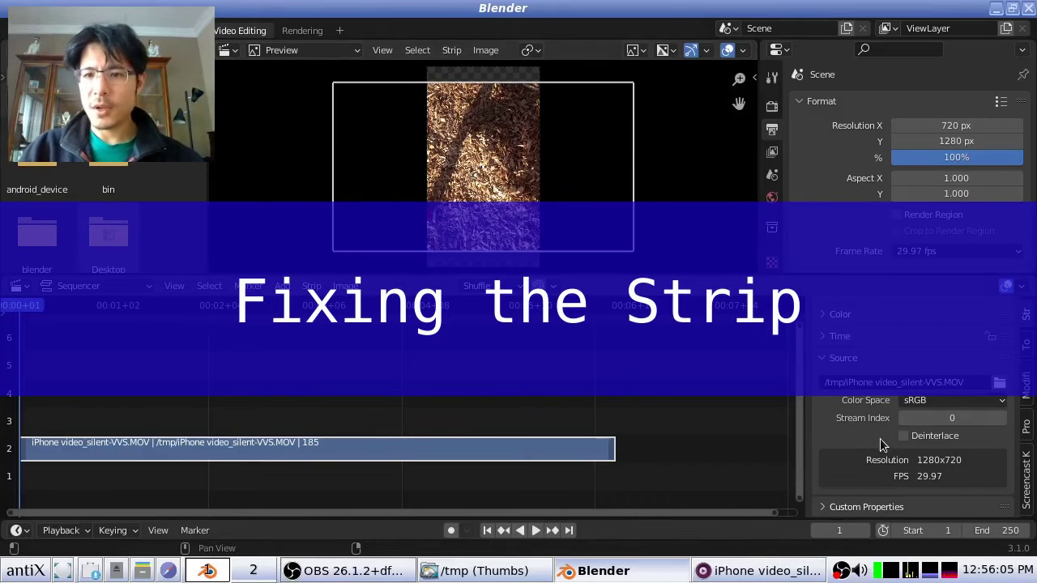
# Step: In the strip's Transform panel, set Scale X and Scale Y to 1
pyautogui.scroll(5, 887, 468)
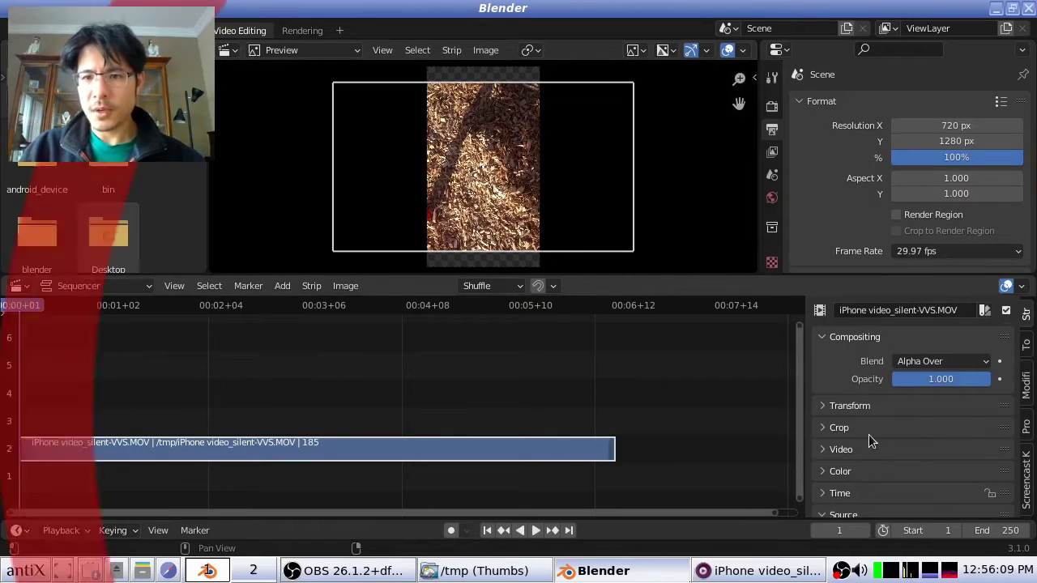
pyautogui.click(847, 412)
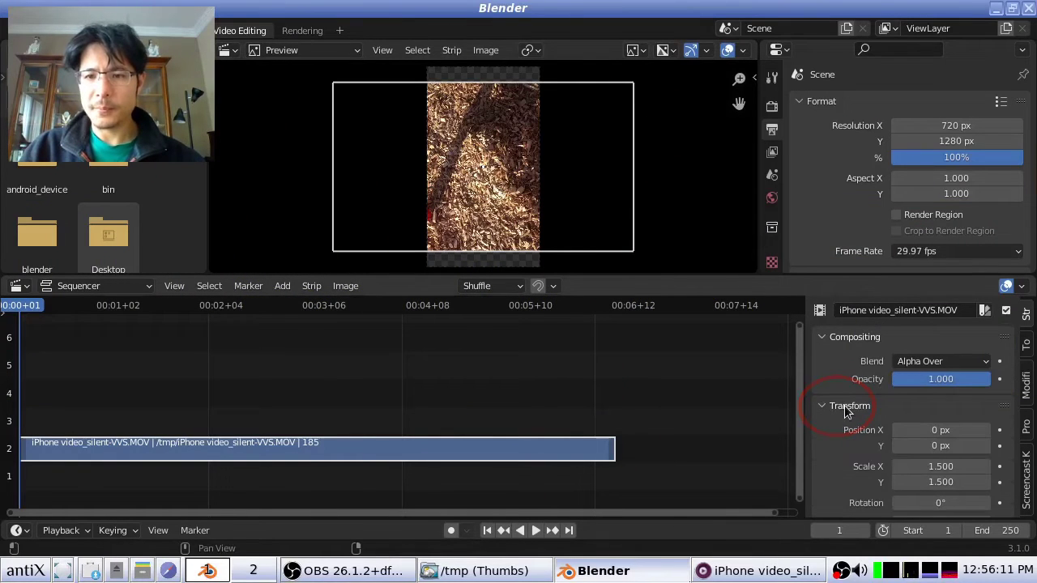
pyautogui.scroll(-2, 897, 397)
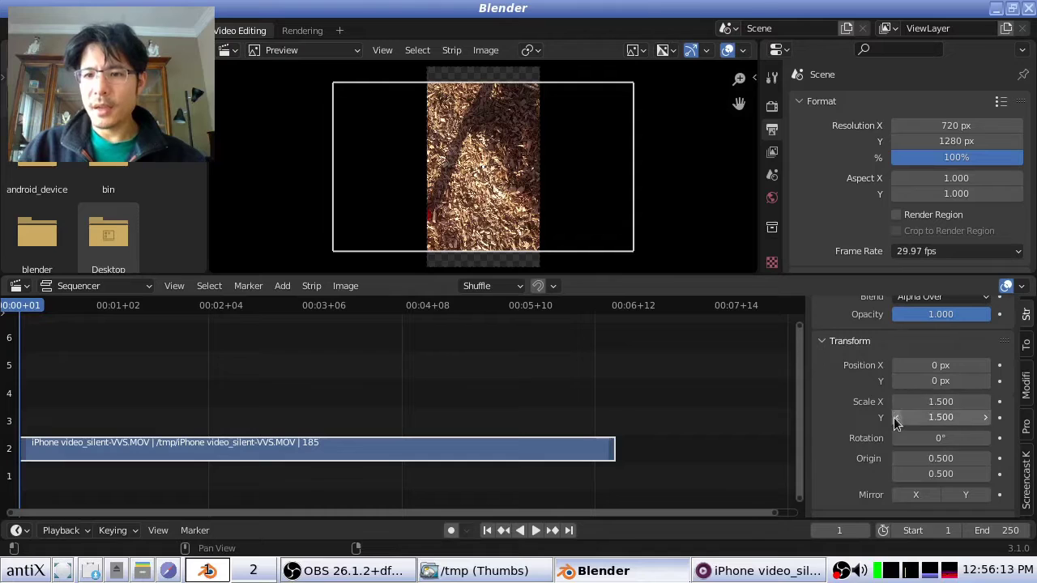
pyautogui.click(949, 401)
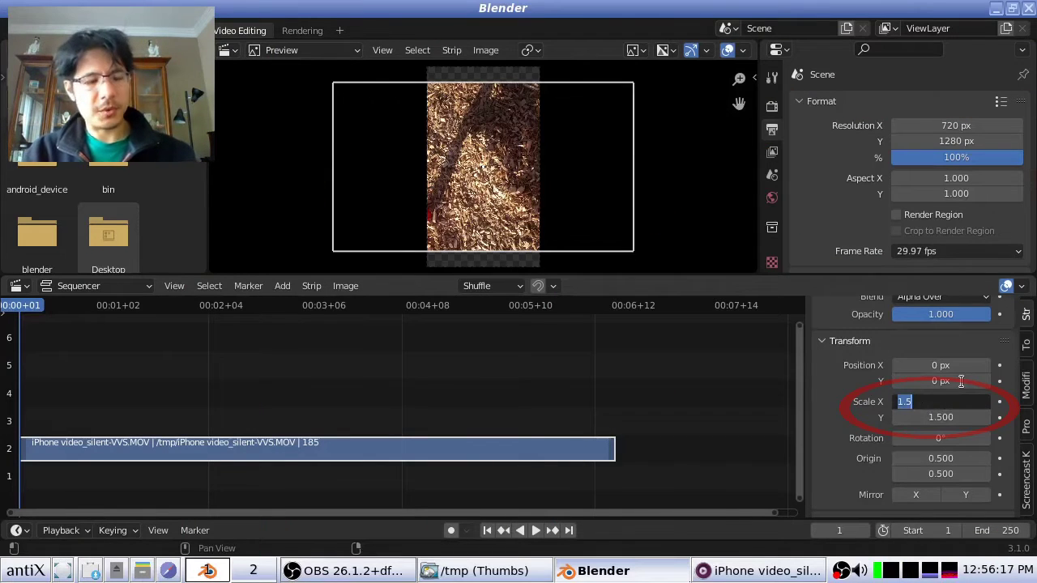
pyautogui.write('1')
pyautogui.press('Tab')
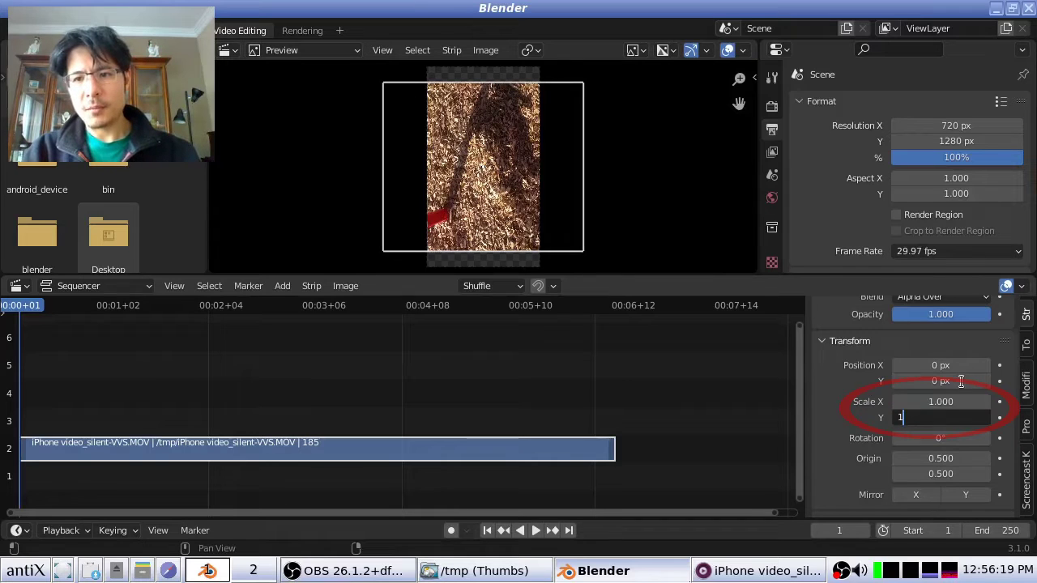
pyautogui.write('1')
pyautogui.press('Return')
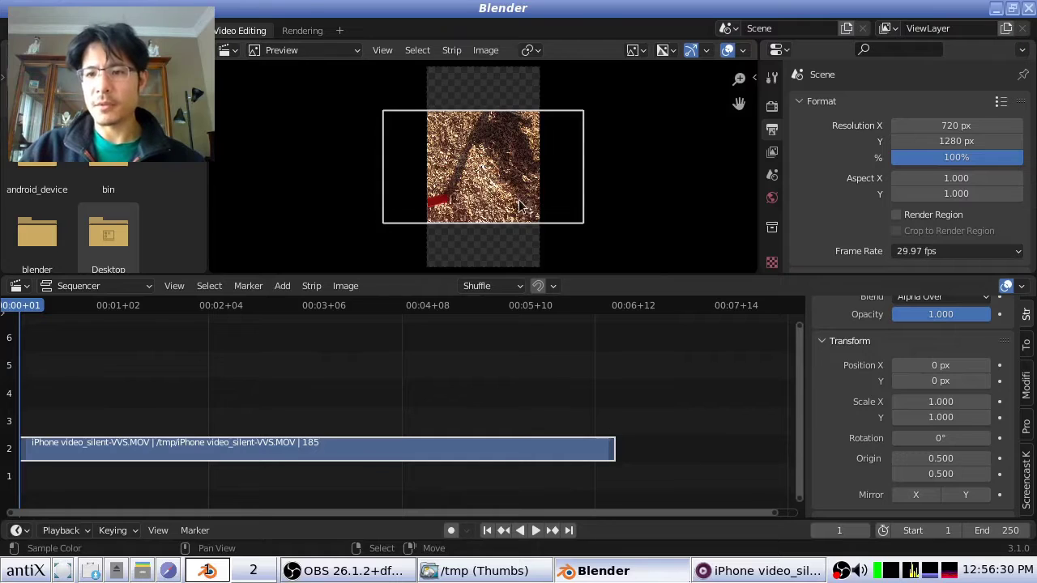
# Step: Rotate the strip to -90°, scrub to frame 106 and compare it with the mpv playback
pyautogui.click(947, 438)
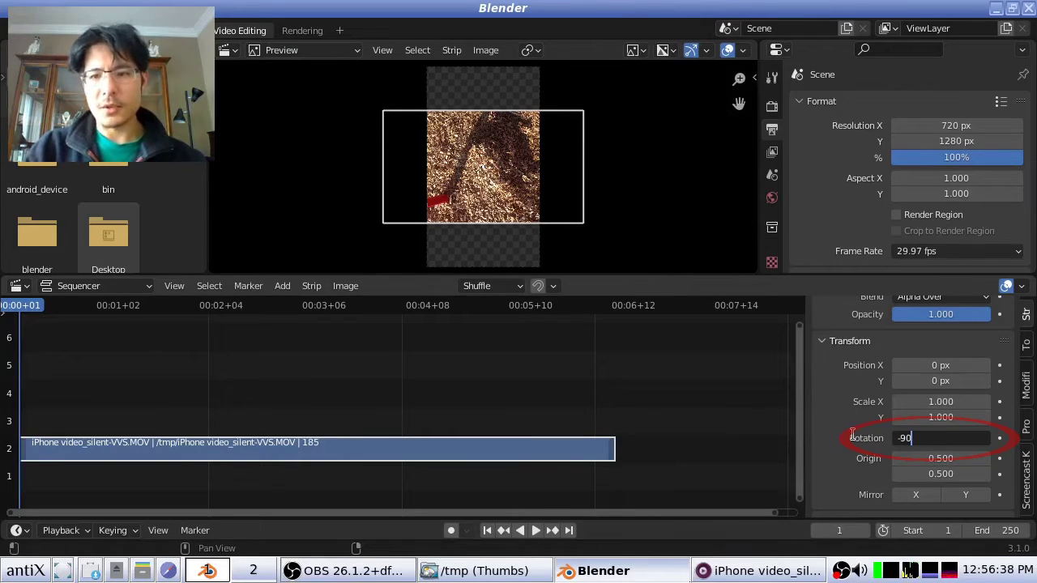
pyautogui.press('Return')
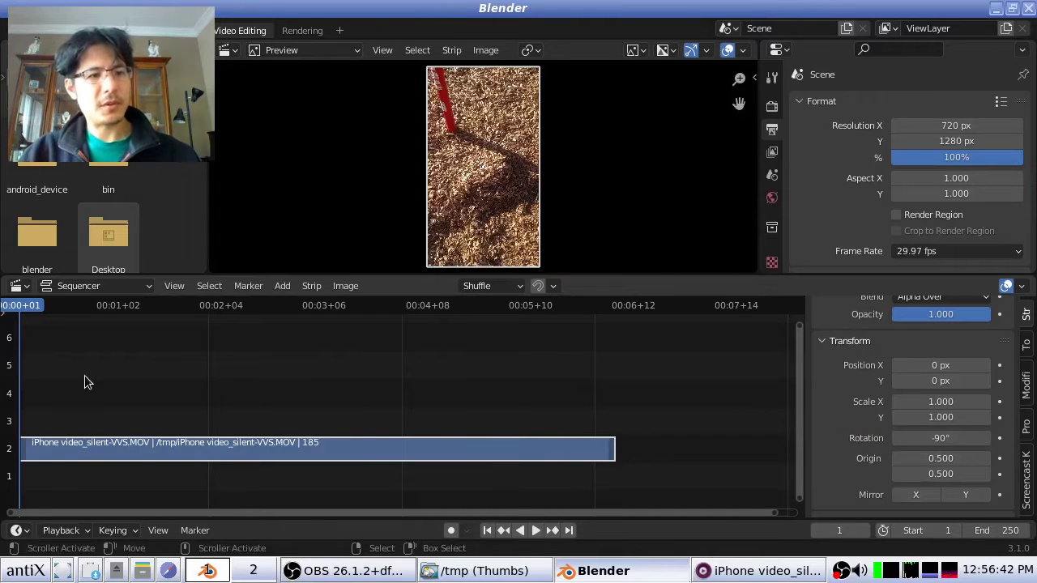
pyautogui.moveTo(87, 382); pyautogui.dragTo(360, 454)
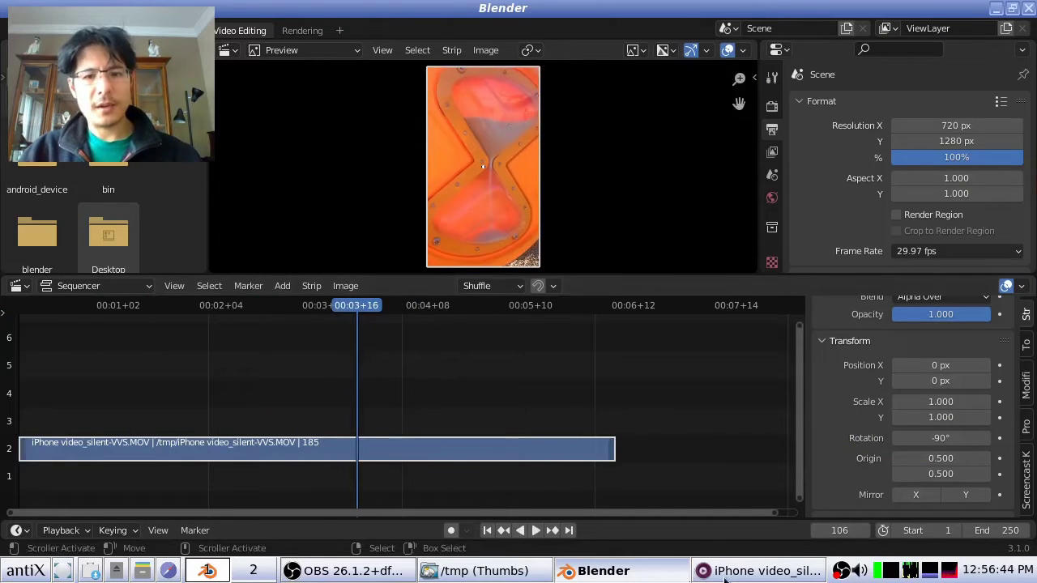
pyautogui.click(725, 573)
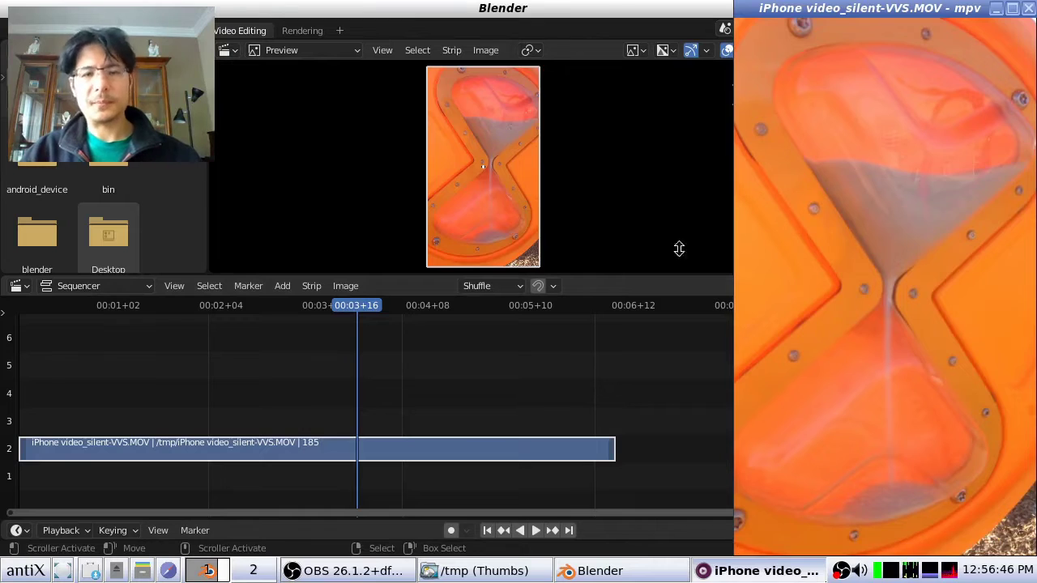
pyautogui.click(374, 379)
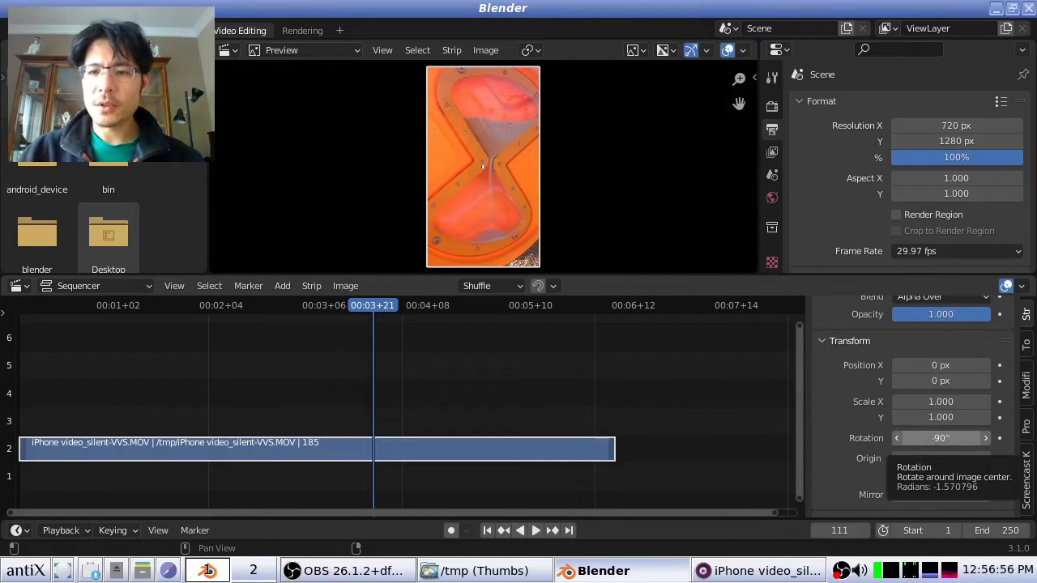
# Step: Change the strip rotation to 90° and scrub back to frame 65
pyautogui.click(939, 438)
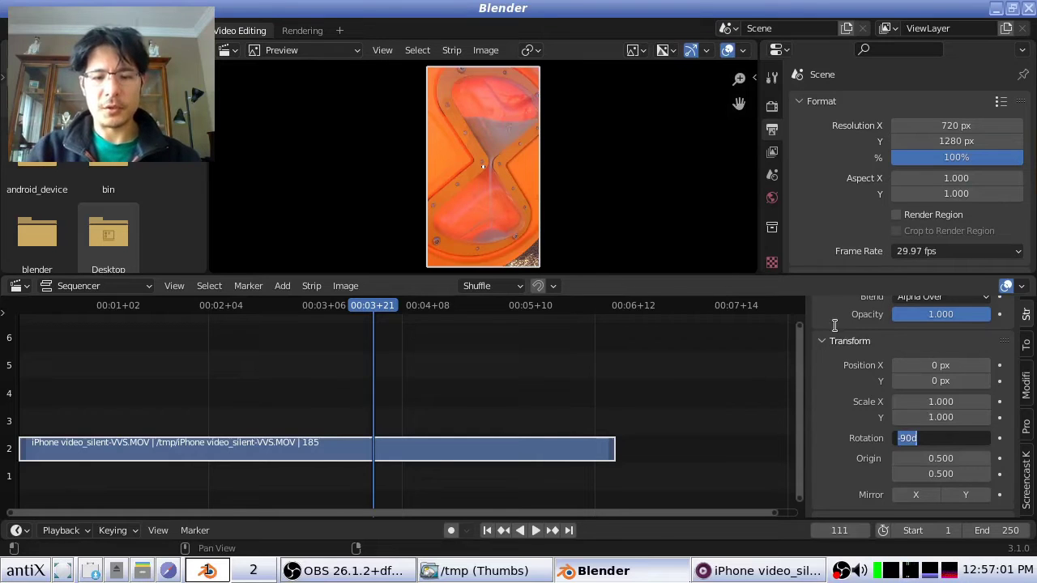
pyautogui.write('90')
pyautogui.press('Return')
pyautogui.moveTo(477, 370); pyautogui.dragTo(225, 374)
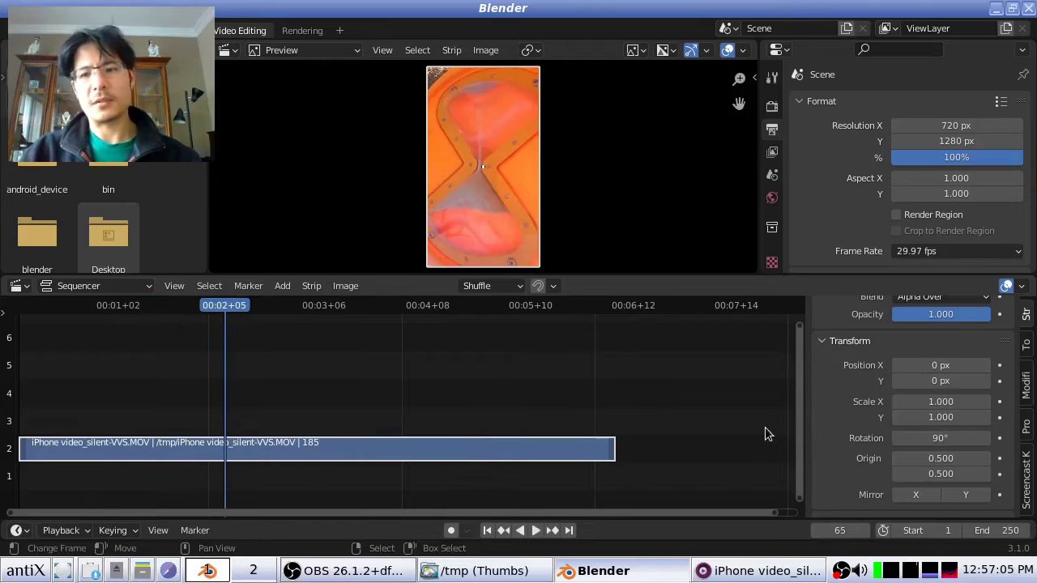
# Step: Re-enter -90° rotation, then settle on a rotation of 270°
pyautogui.click(930, 436)
pyautogui.press('BackSpace')
pyautogui.write('-90')
pyautogui.press('Return')
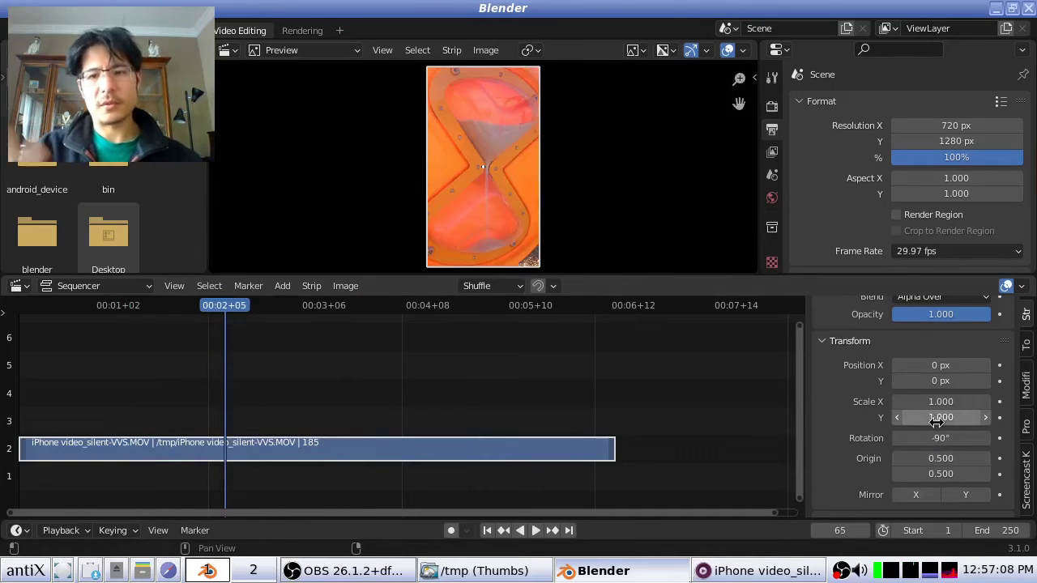
pyautogui.click(938, 435)
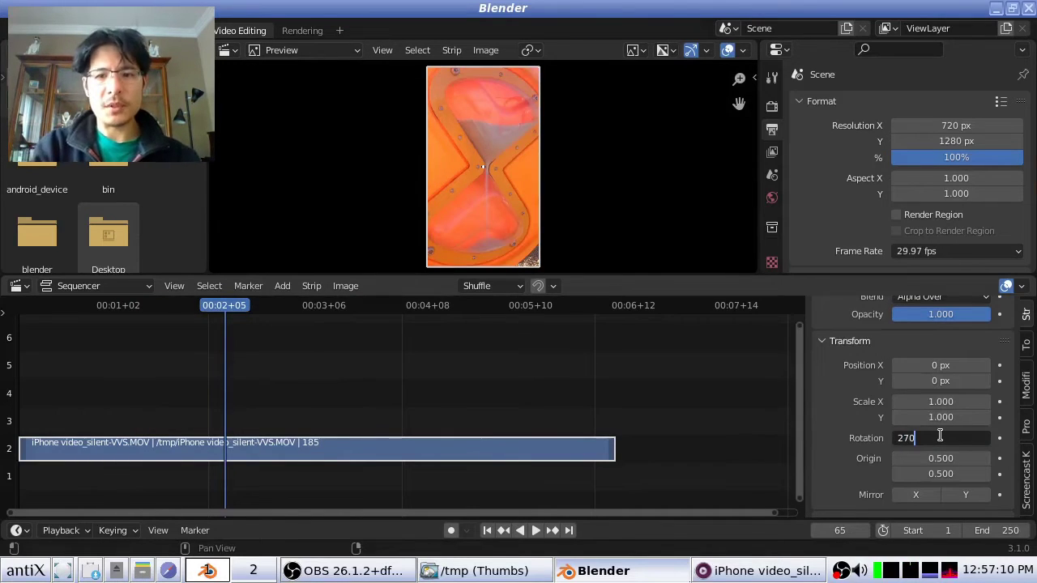
pyautogui.write('270')
pyautogui.press('Return')
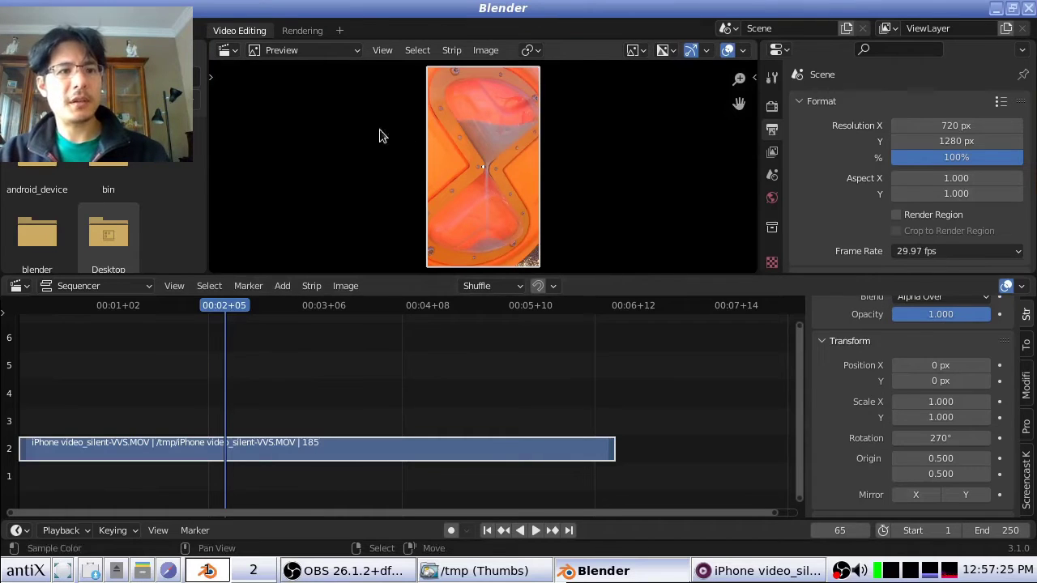
# Step: Use the preview's Rotate tool to turn the strip freely to about 219°
pyautogui.click(214, 78)
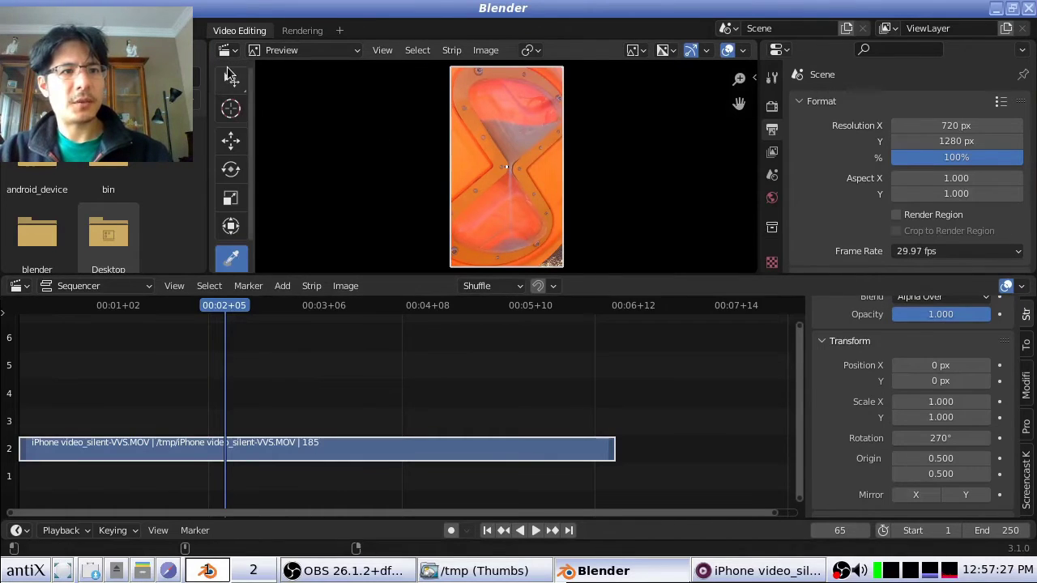
pyautogui.click(230, 172)
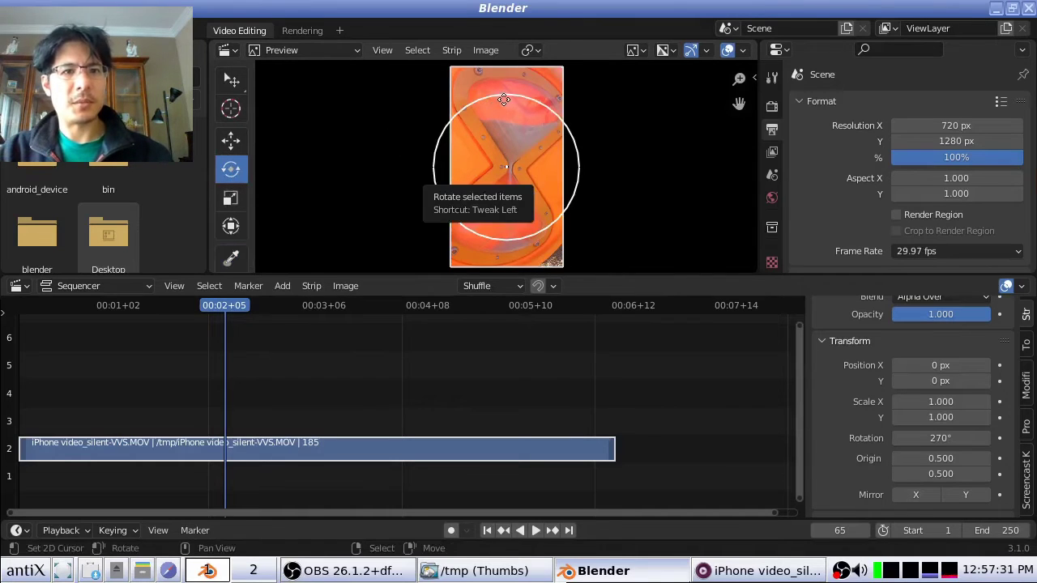
pyautogui.moveTo(504, 99); pyautogui.dragTo(504, 254)
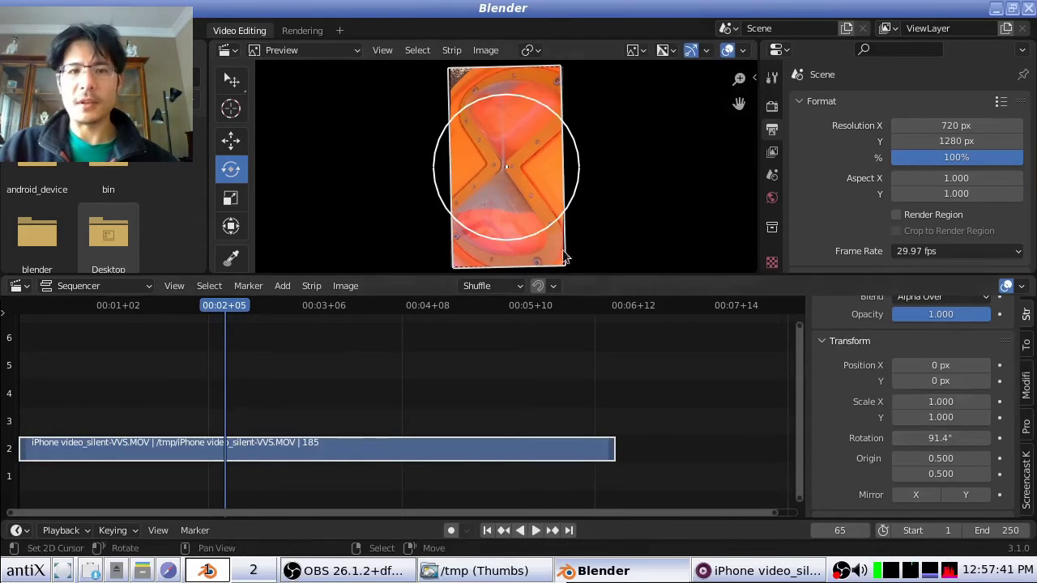
pyautogui.moveTo(545, 215); pyautogui.dragTo(482, 73)
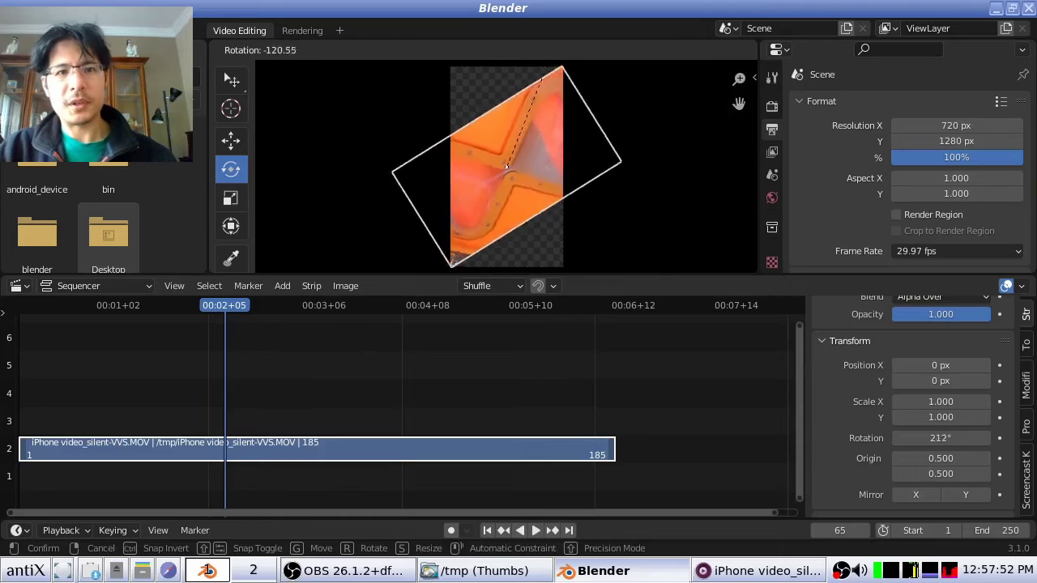
pyautogui.click(452, 264)
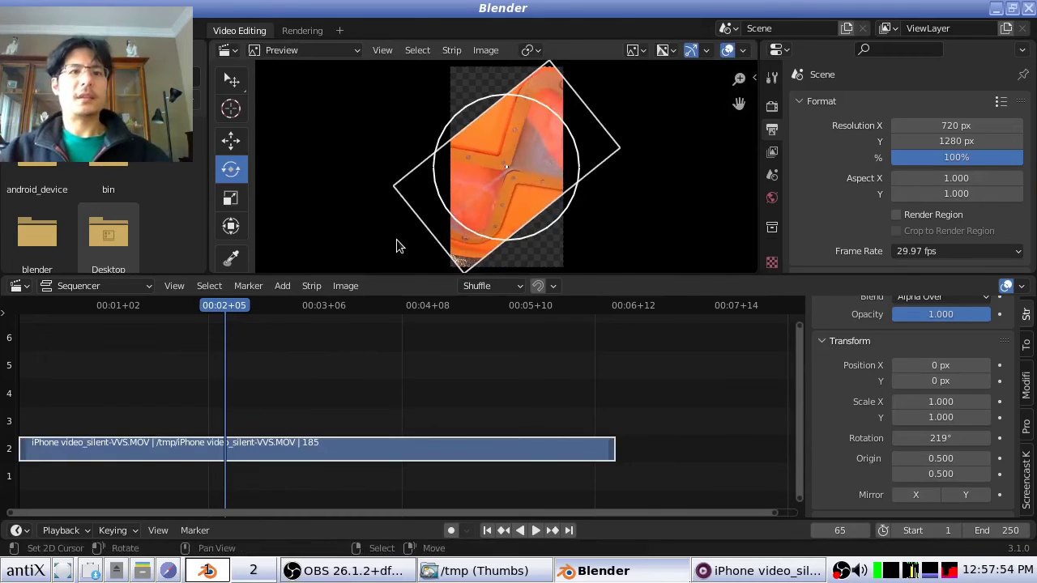